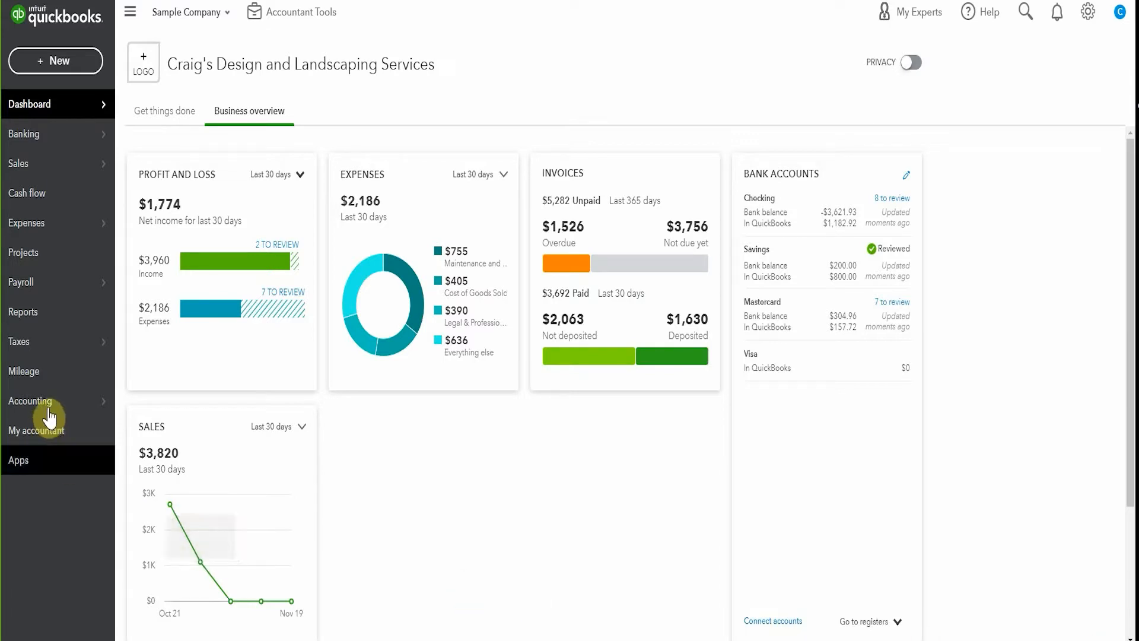
- Show the Chart of Accounts from the Accounting menu and browse the account list
{"action": "mouse_move", "coordinate": [30, 401]}
{"action": "left_click", "coordinate": [150, 405]}
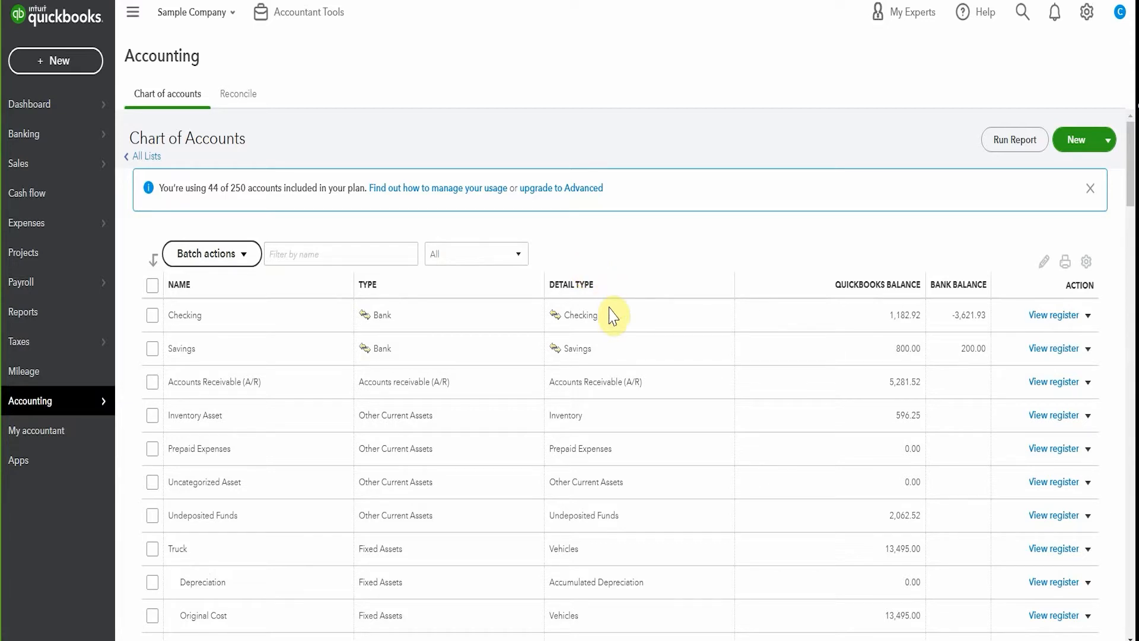
{"action": "left_click", "coordinate": [406, 390]}
{"action": "scroll", "coordinate": [409, 392], "scroll_direction": "down", "scroll_amount": 3}
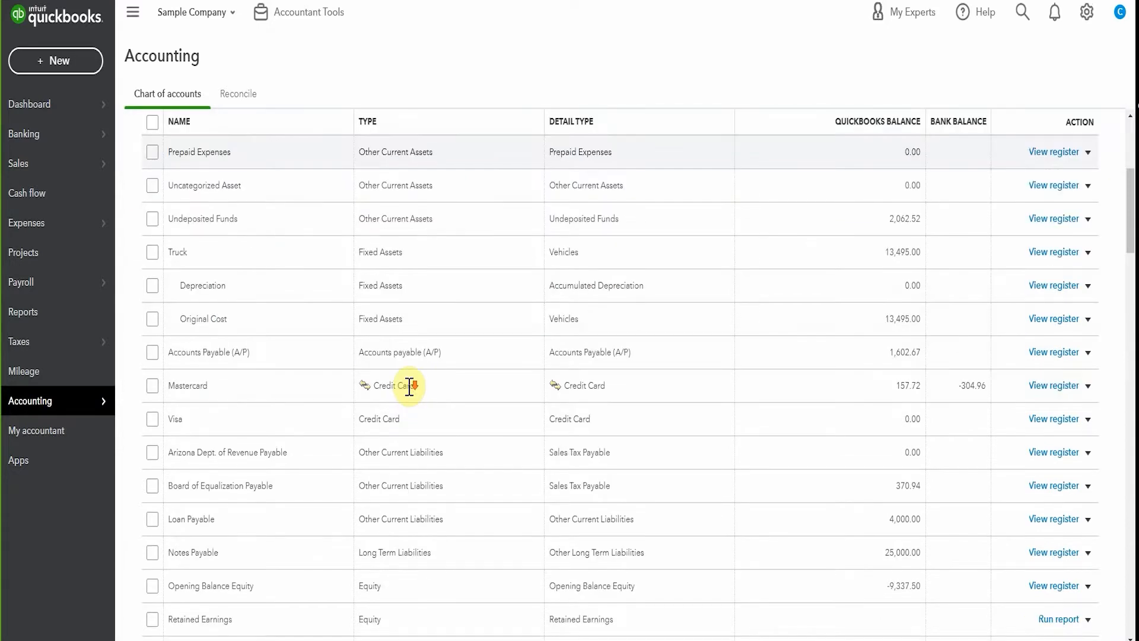
{"action": "scroll", "coordinate": [410, 388], "scroll_direction": "down", "scroll_amount": 1}
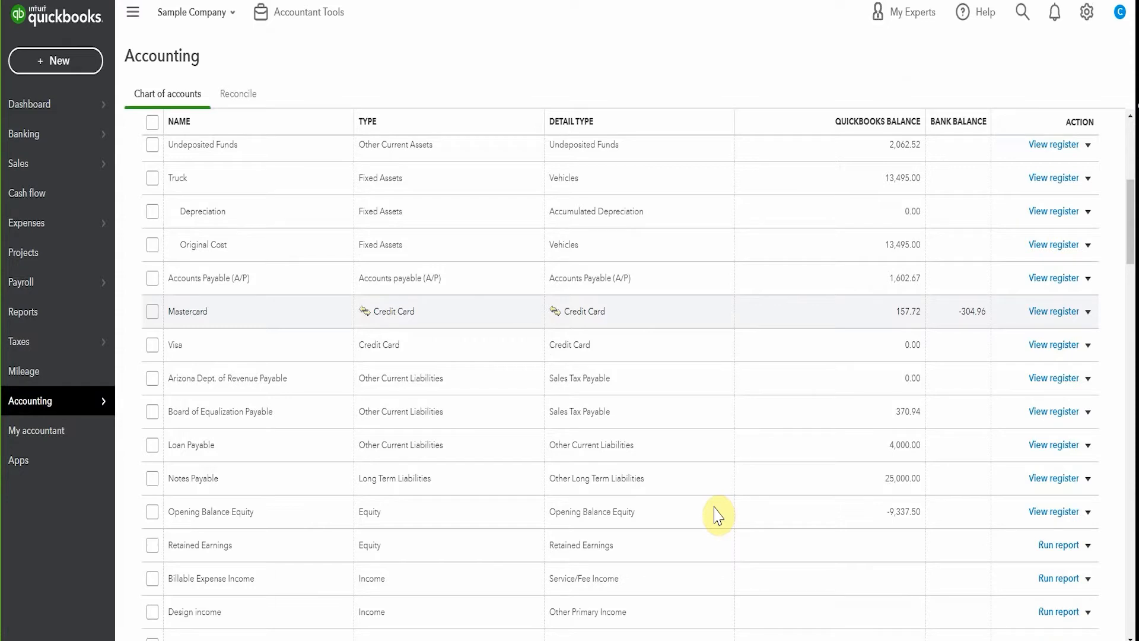
{"action": "scroll", "coordinate": [881, 365], "scroll_direction": "down", "scroll_amount": 1}
{"action": "scroll", "coordinate": [935, 343], "scroll_direction": "up", "scroll_amount": 5}
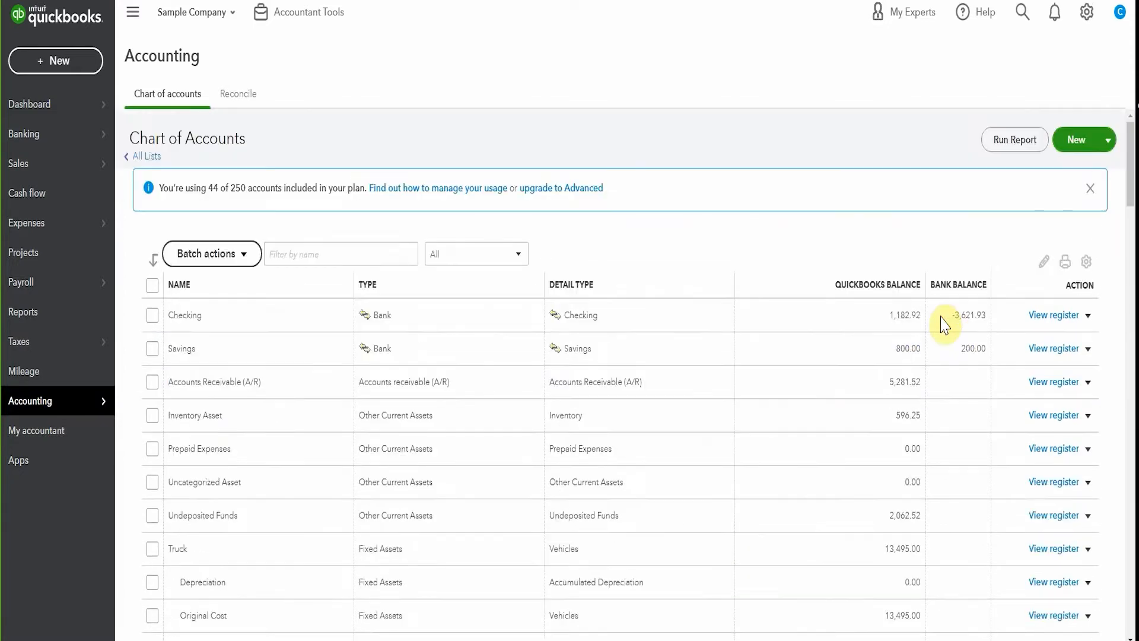
- Create a new Equity account with Owner's Equity detail type and save it
{"action": "left_click", "coordinate": [1068, 147]}
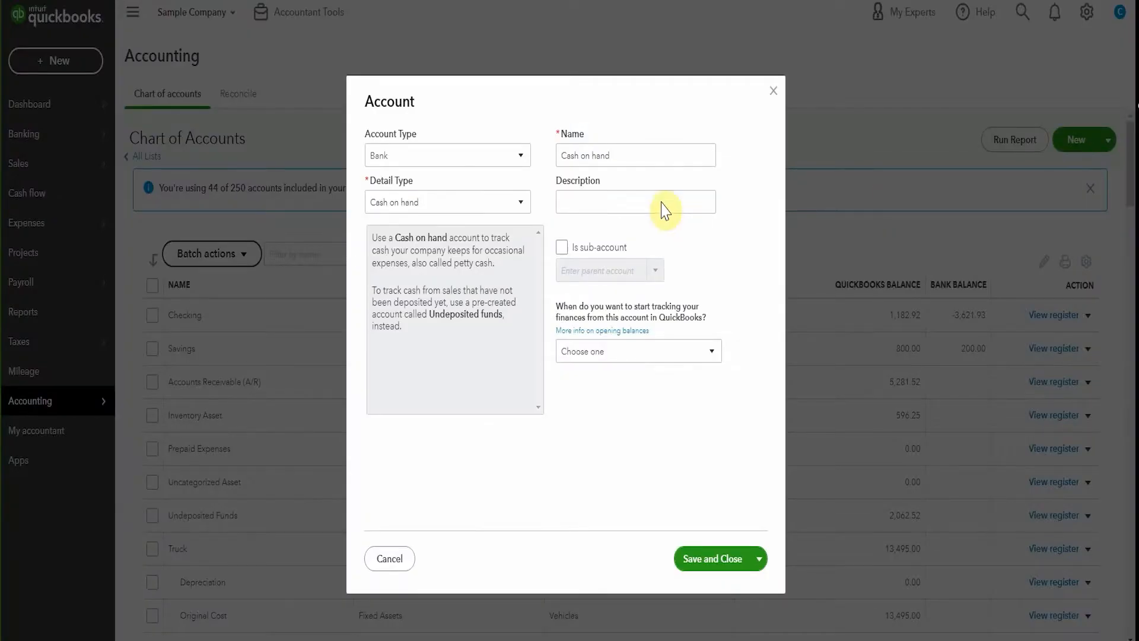
{"action": "left_click", "coordinate": [509, 152]}
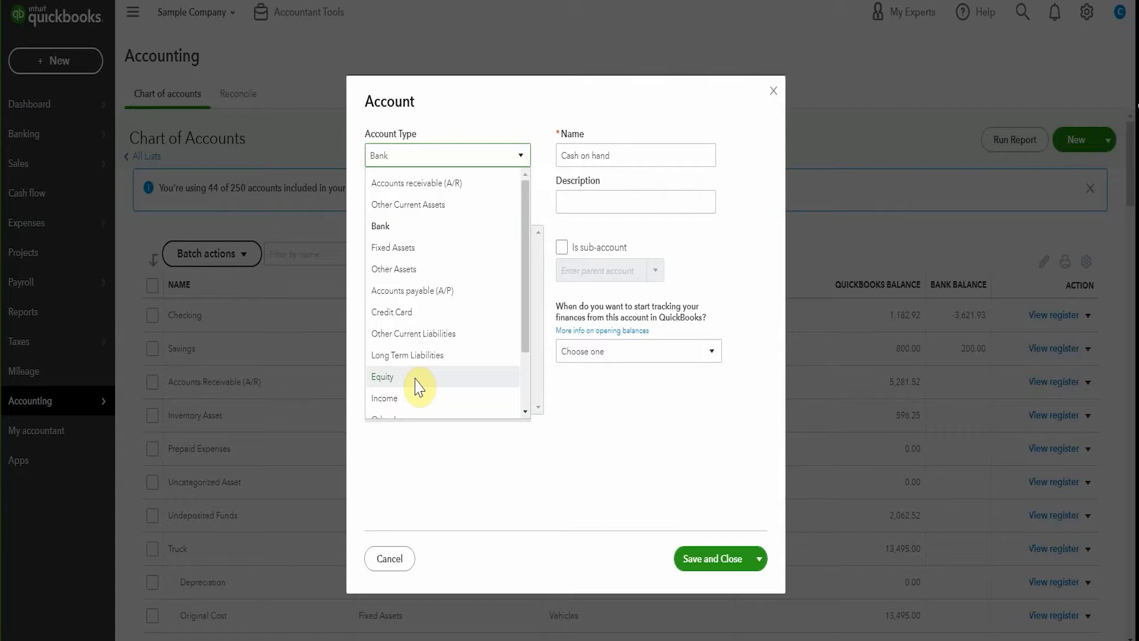
{"action": "left_click", "coordinate": [417, 385]}
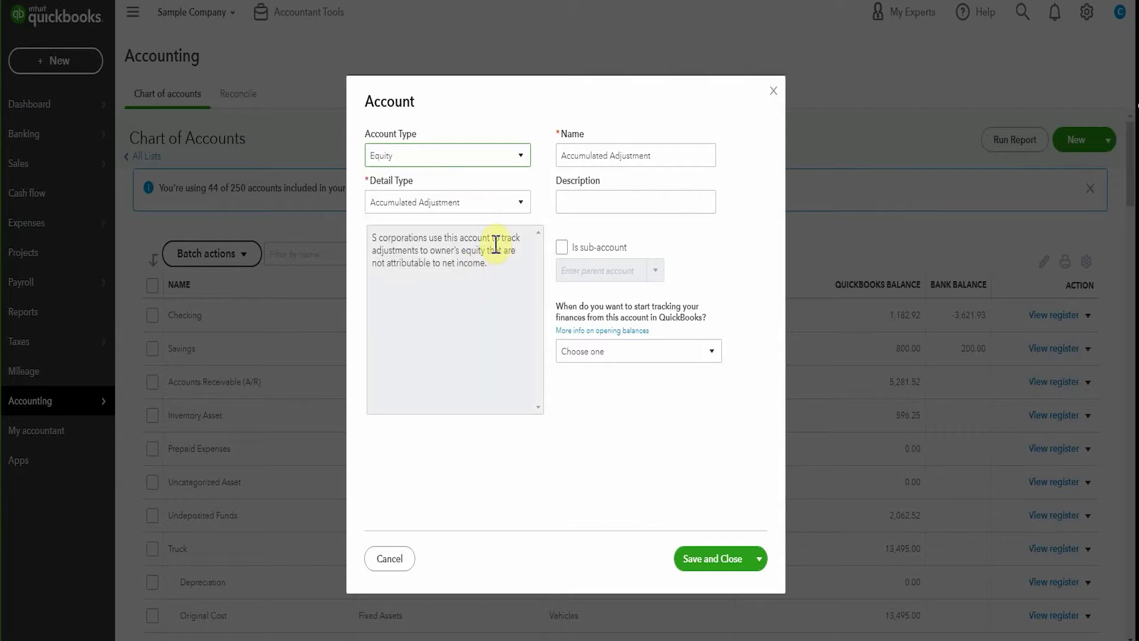
{"action": "left_click", "coordinate": [511, 200]}
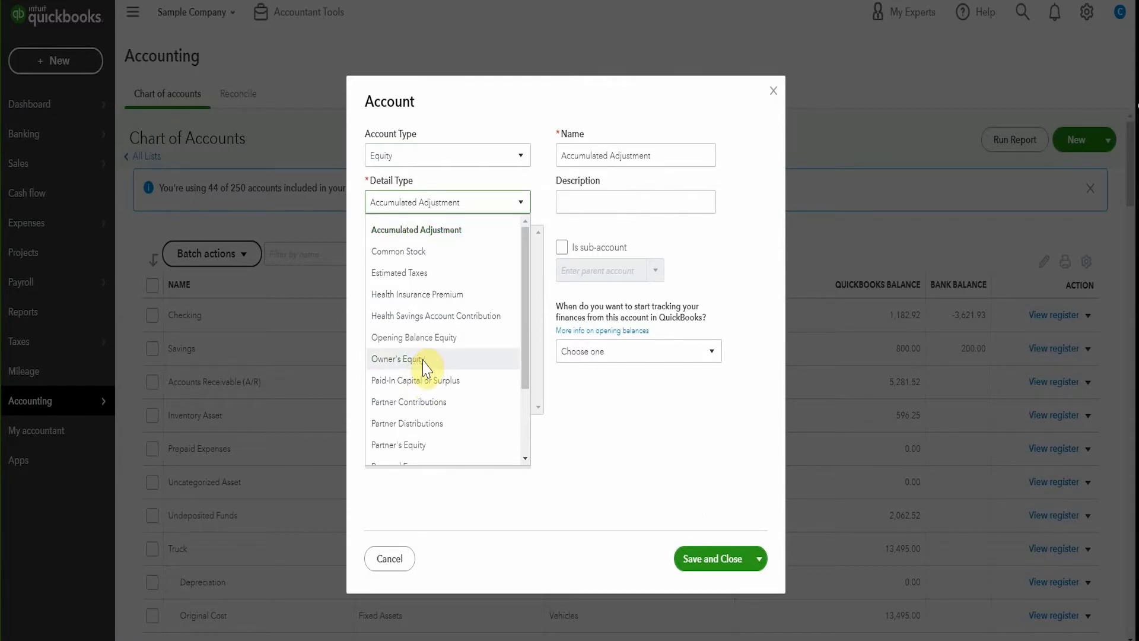
{"action": "left_click", "coordinate": [424, 361]}
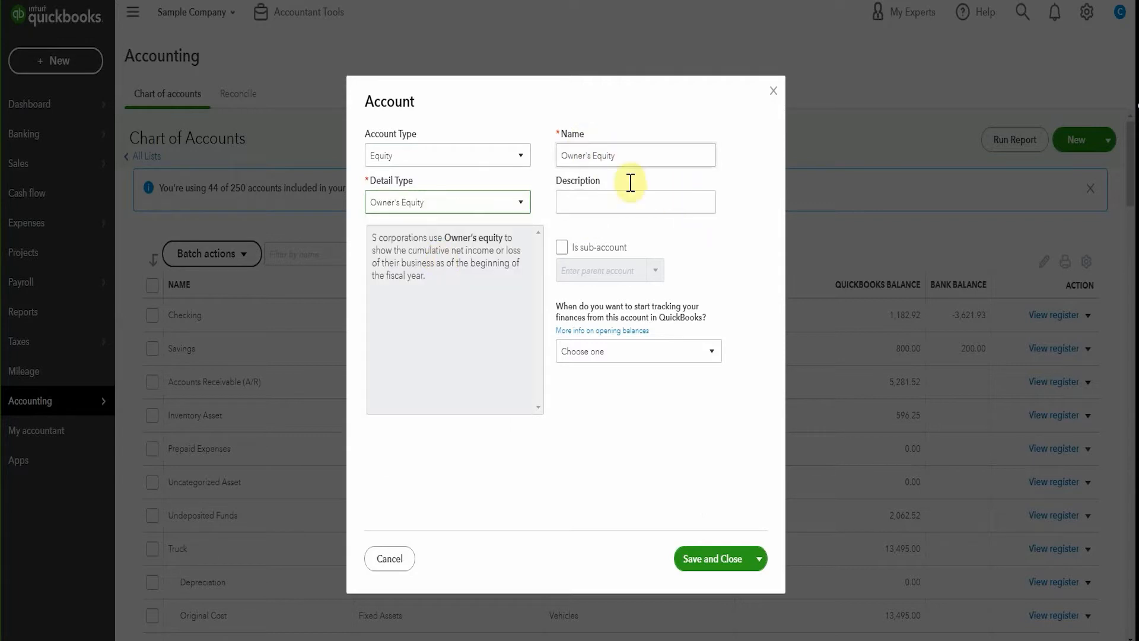
{"action": "left_click", "coordinate": [703, 561]}
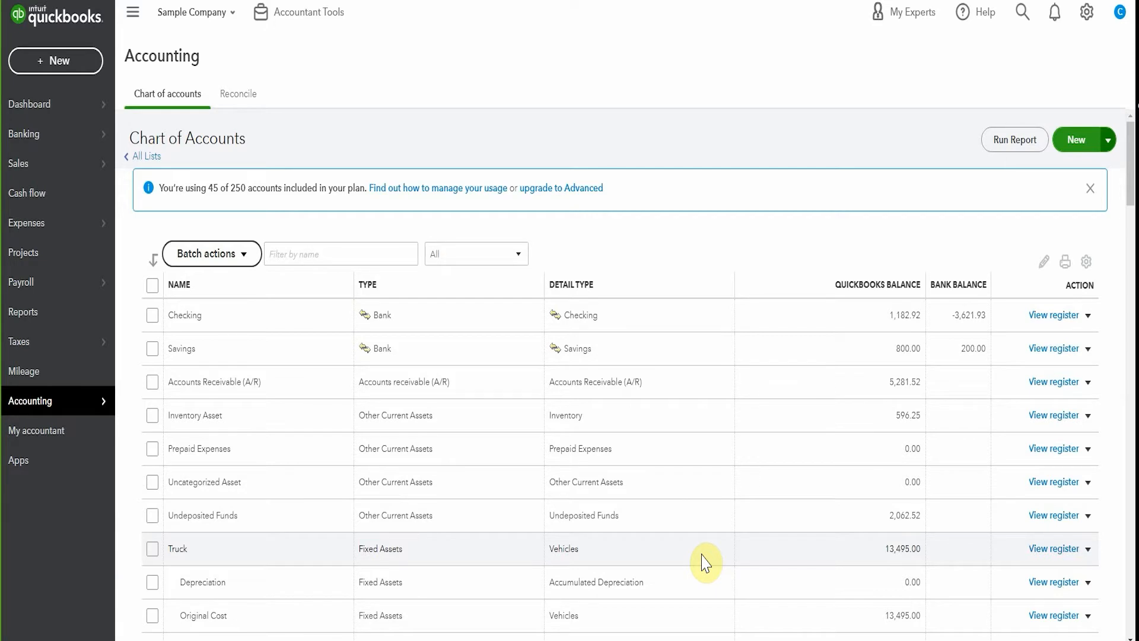
- Bring up the + New menu of transactions to create
{"action": "left_click", "coordinate": [70, 63]}
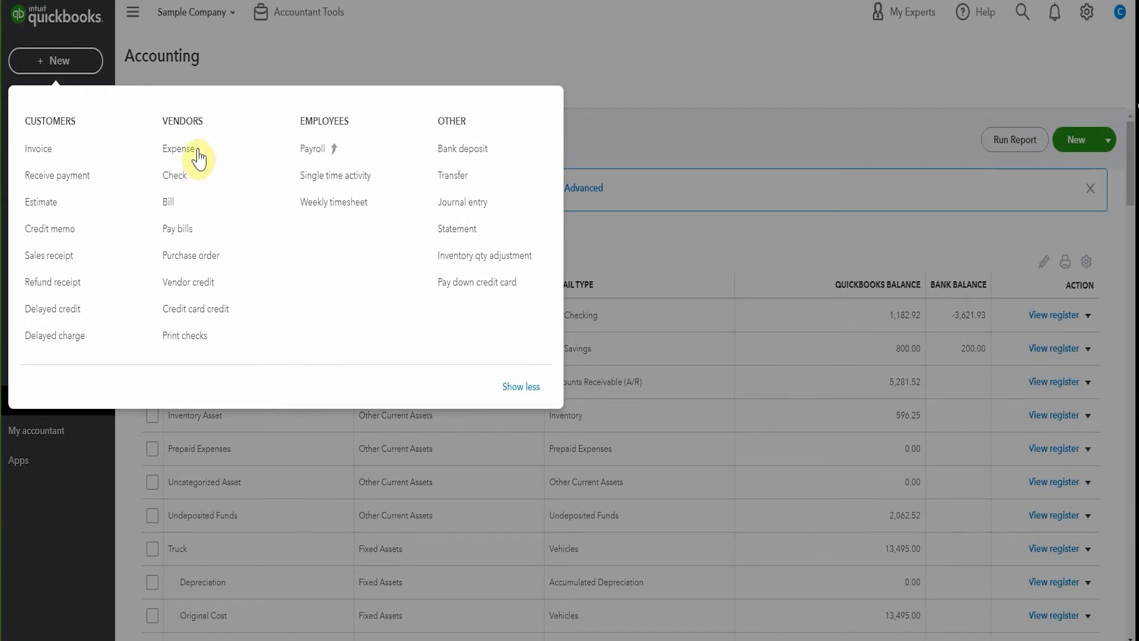
- Start a Transfer moving 500 from Checking ($1,182.92) to Owner's Equity ($0.00)
{"action": "left_click", "coordinate": [455, 182]}
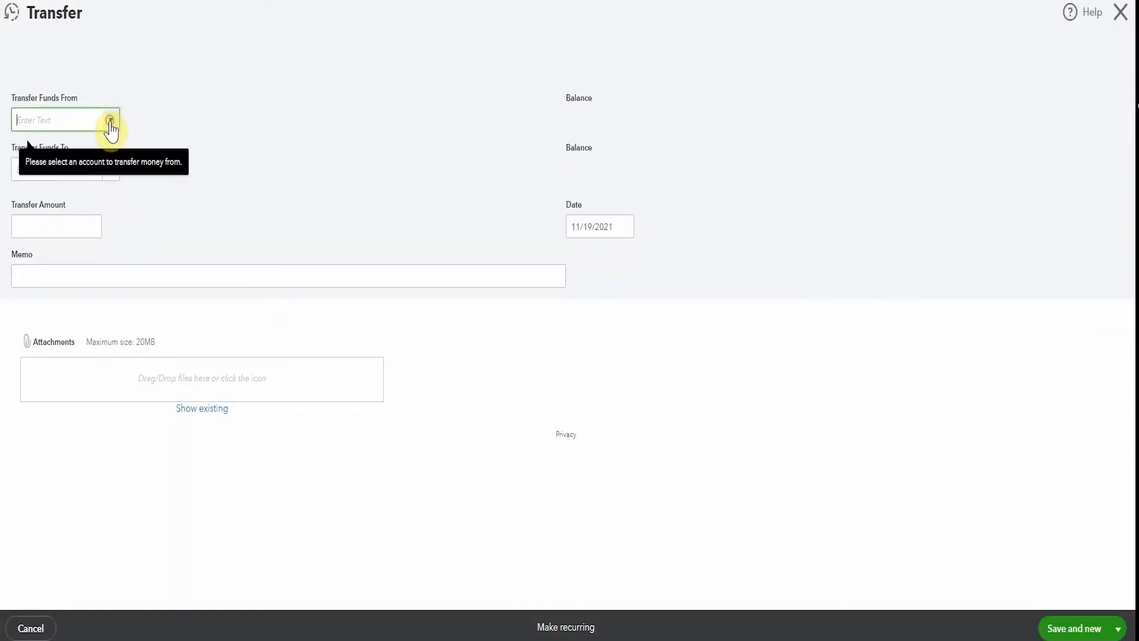
{"action": "left_click", "coordinate": [111, 124]}
{"action": "left_click", "coordinate": [87, 181]}
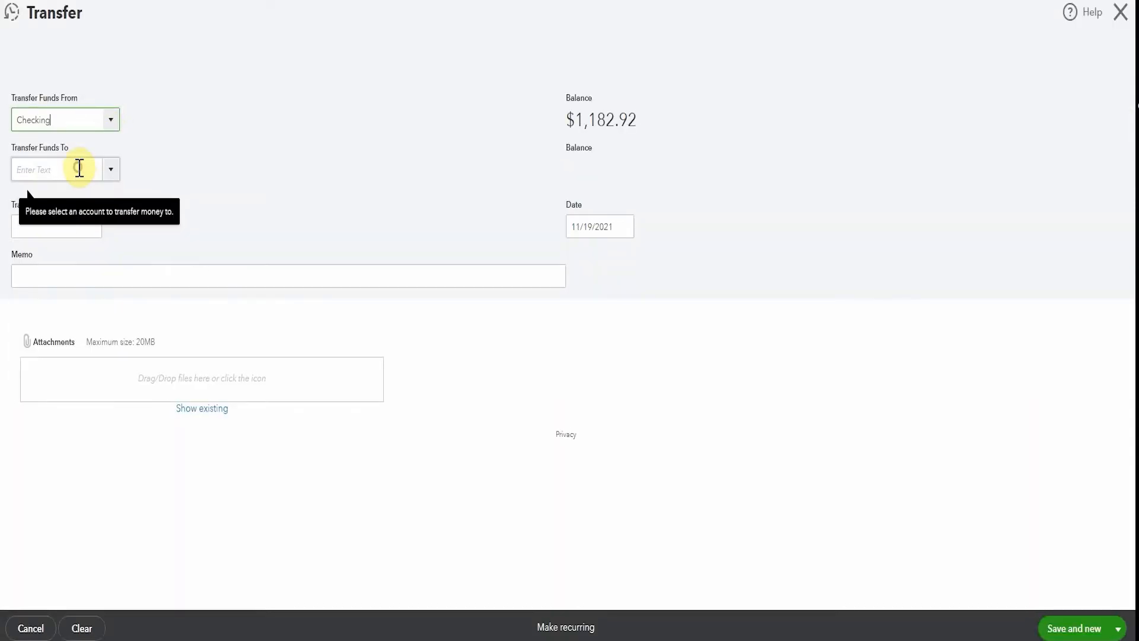
{"action": "left_click", "coordinate": [90, 164]}
{"action": "type", "text": "own"}
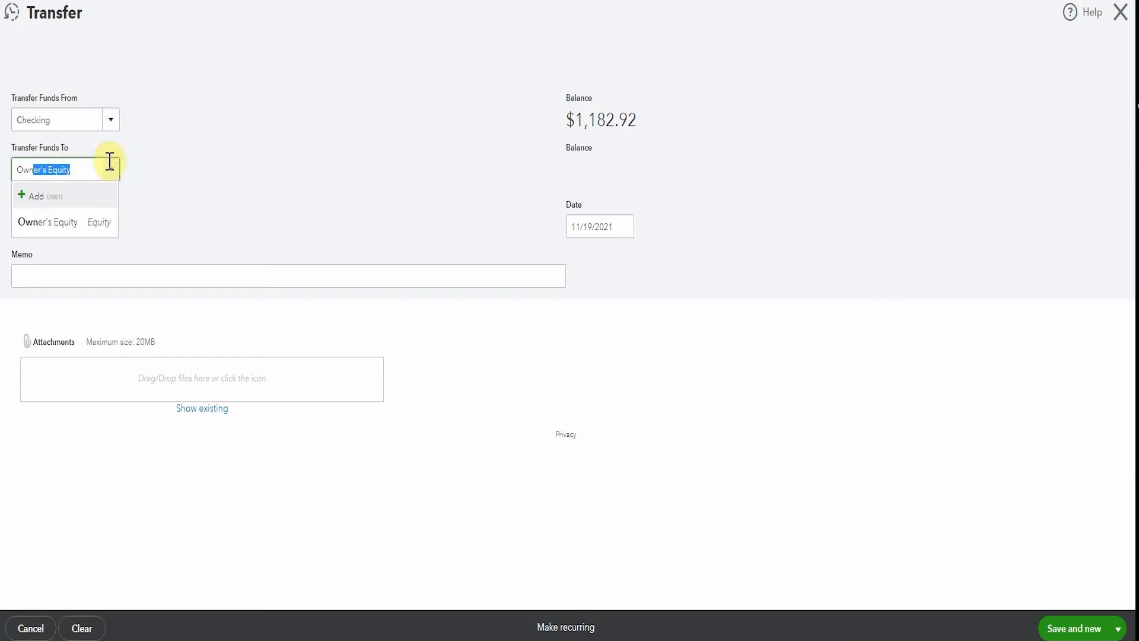
{"action": "left_click", "coordinate": [93, 218]}
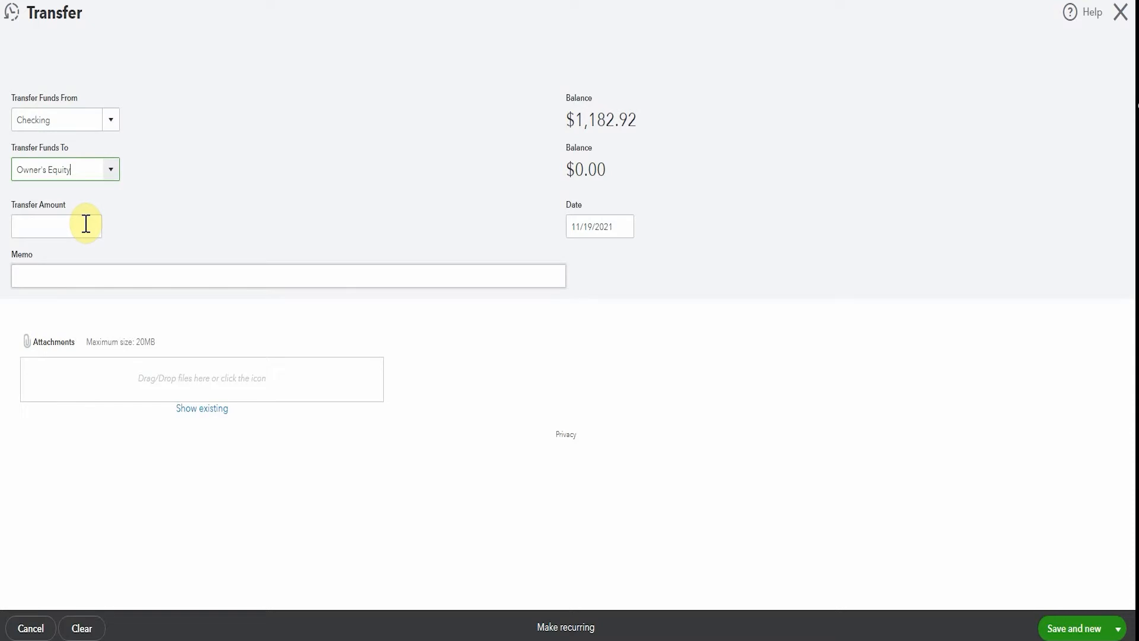
{"action": "left_click", "coordinate": [86, 223]}
{"action": "type", "text": "500"}
{"action": "key", "text": "Tab"}
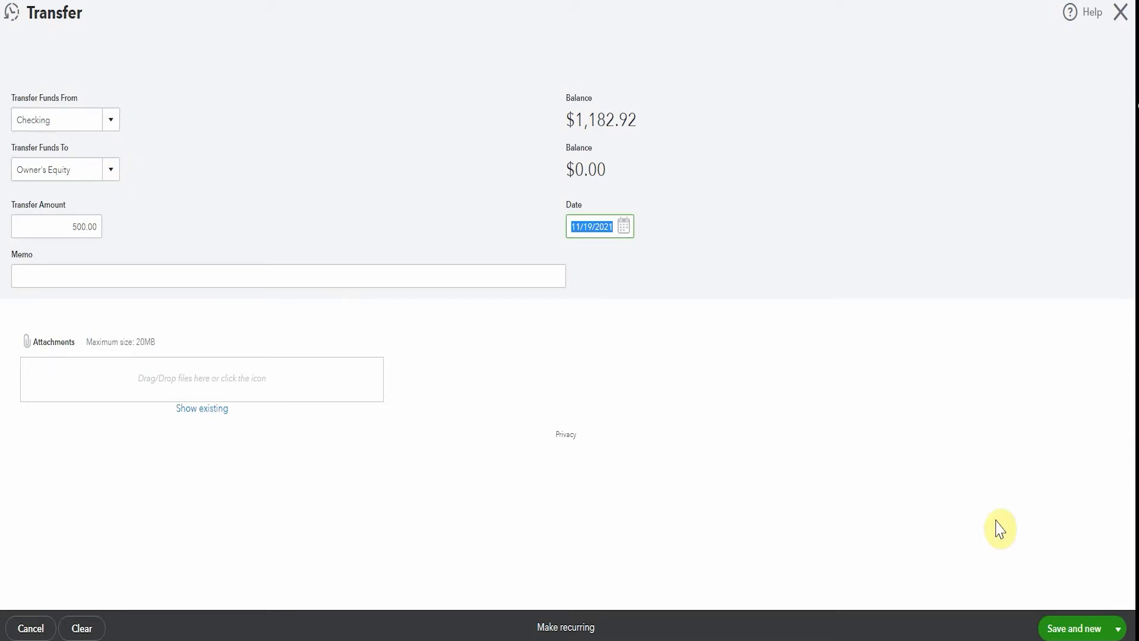
- Save and close the 500.00 transfer dated 11/19/2021 via Ctrl+Alt+D
{"action": "left_click", "coordinate": [1118, 629]}
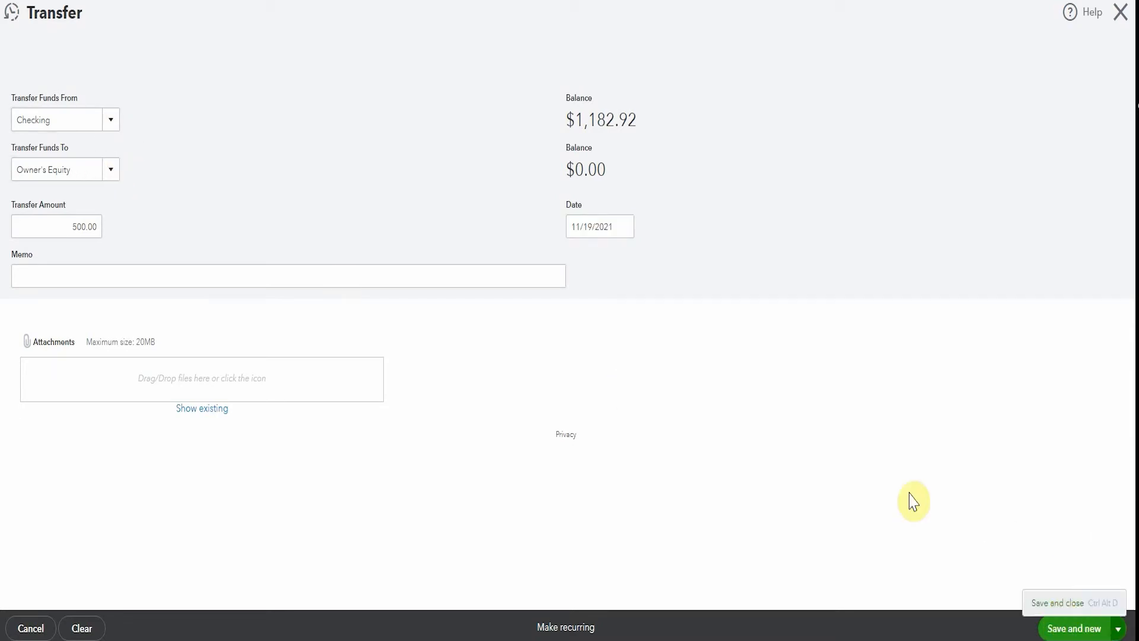
{"action": "key", "text": "ctrl+alt+d"}
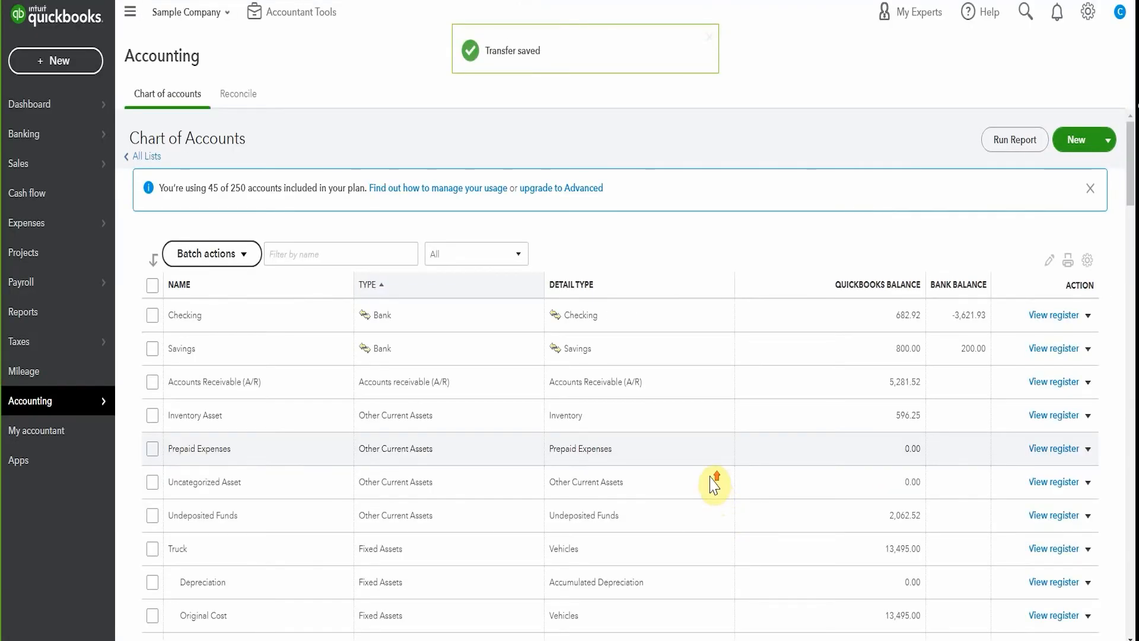
{"action": "scroll", "coordinate": [709, 484], "scroll_direction": "down", "scroll_amount": 5}
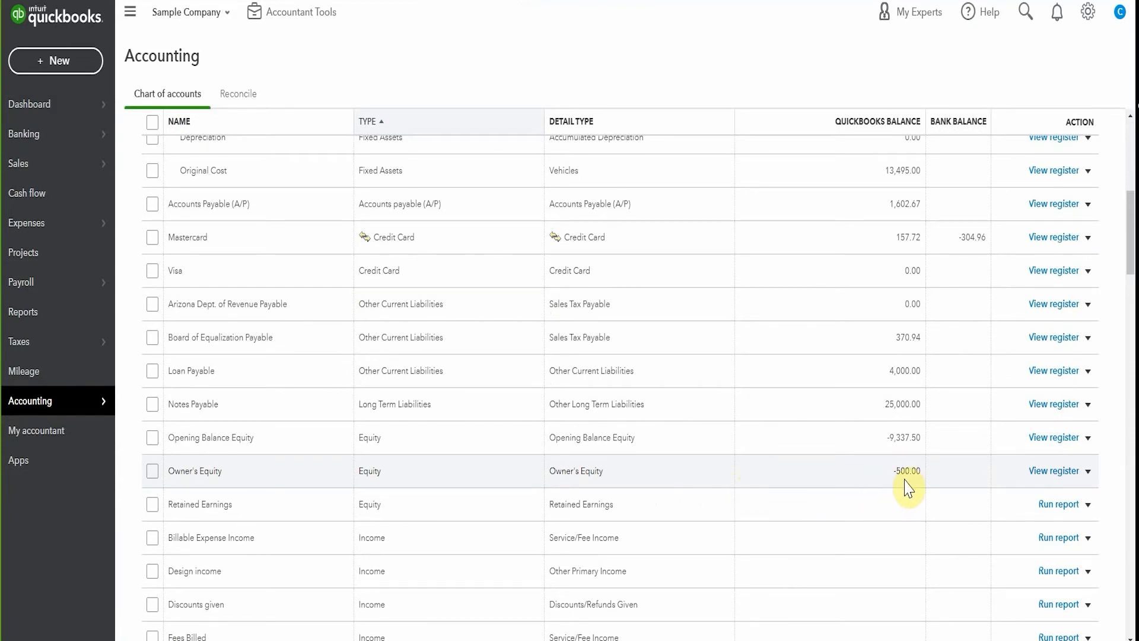
- Go to the Reports page after Checking shows 682.92 and Owner's Equity -500.00
{"action": "left_click", "coordinate": [81, 317]}
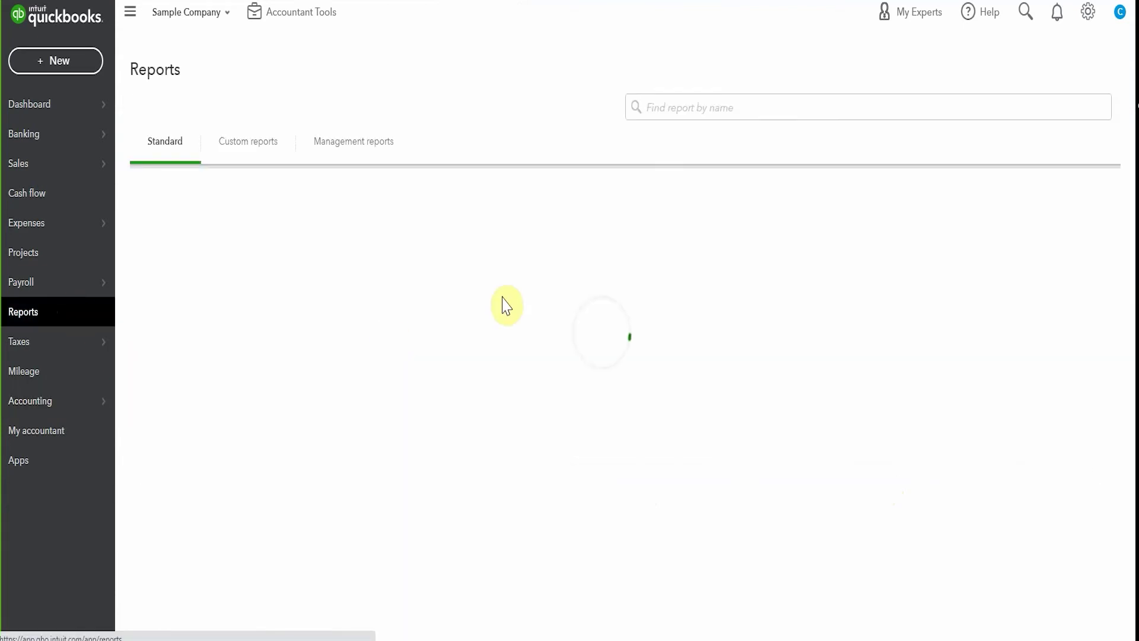
- Run the Balance Sheet report showing Owner's Equity at -500.00 in the equity section
{"action": "left_click", "coordinate": [199, 283]}
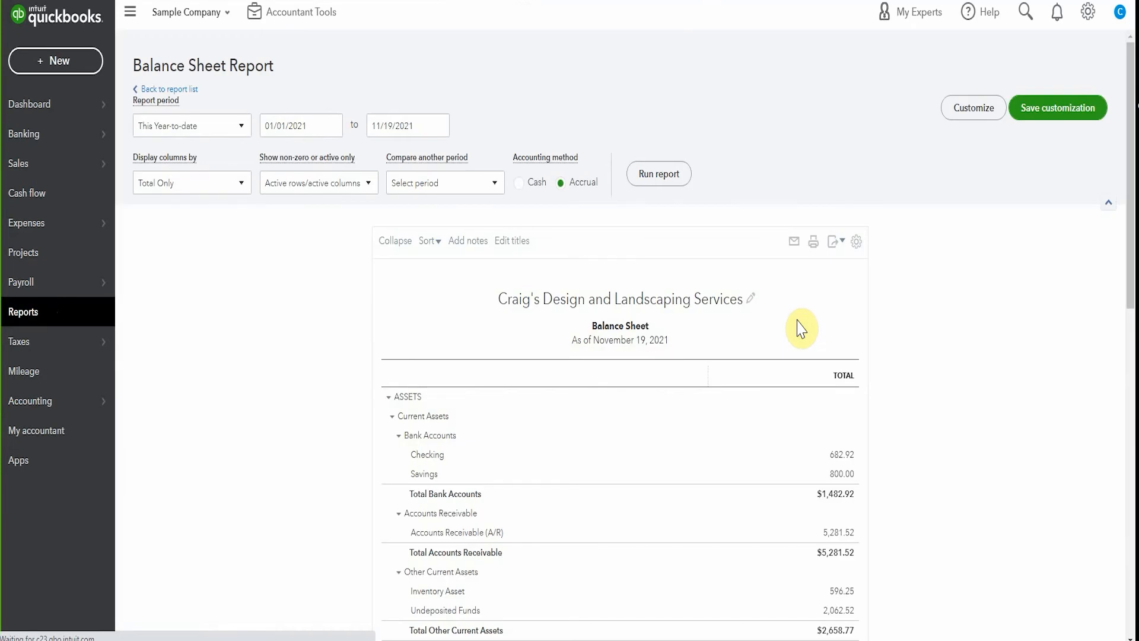
{"action": "scroll", "coordinate": [827, 578], "scroll_direction": "down", "scroll_amount": 3}
{"action": "scroll", "coordinate": [839, 554], "scroll_direction": "down", "scroll_amount": 4}
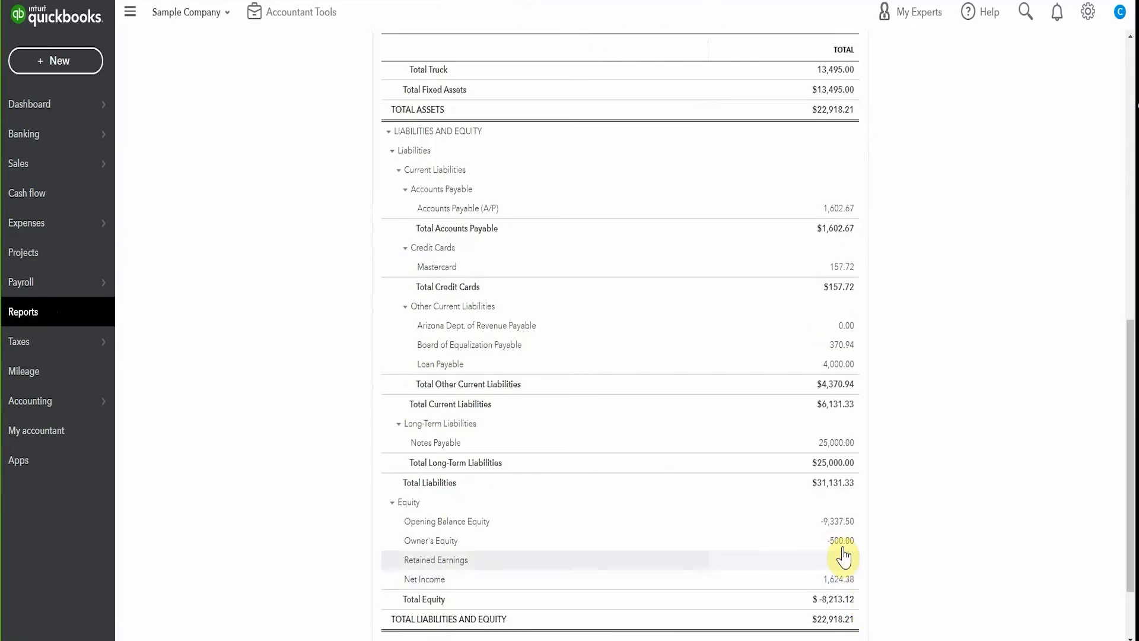